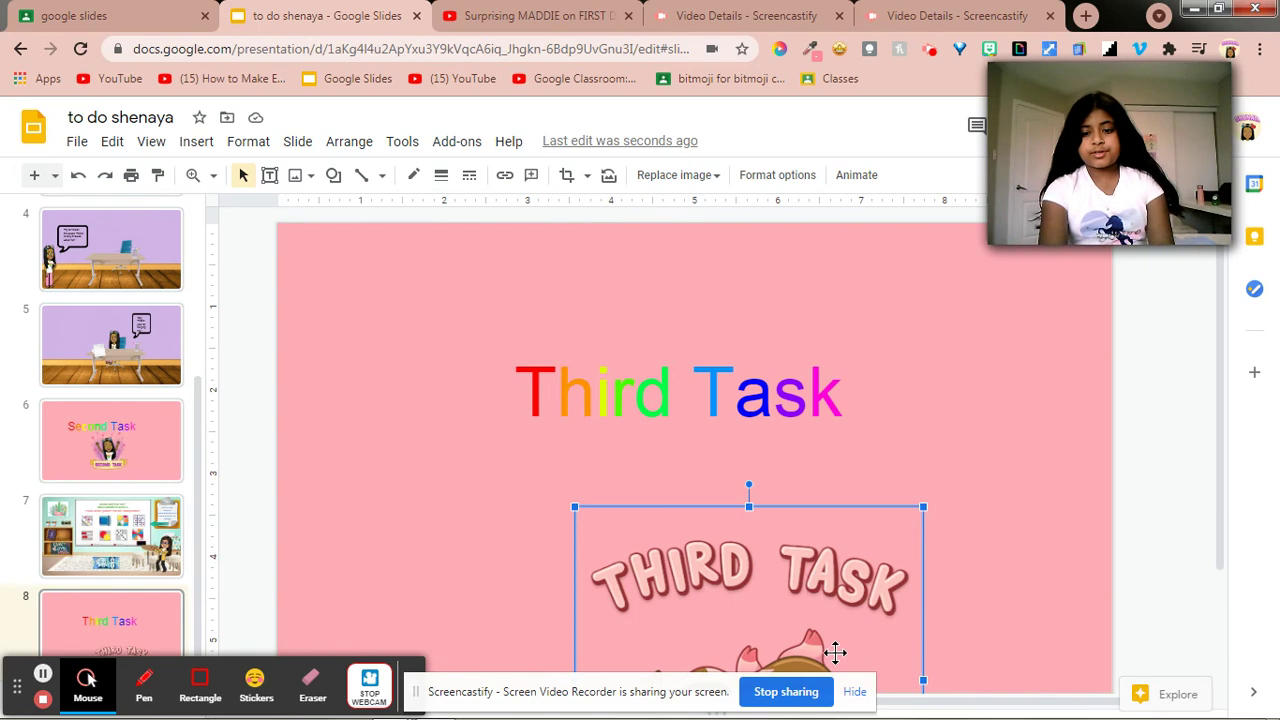
Step: Shrink the slide 8 pig bitmoji and place it just below the rainbow Third Task title
{"action": "left_click", "coordinate": [1215, 78]}
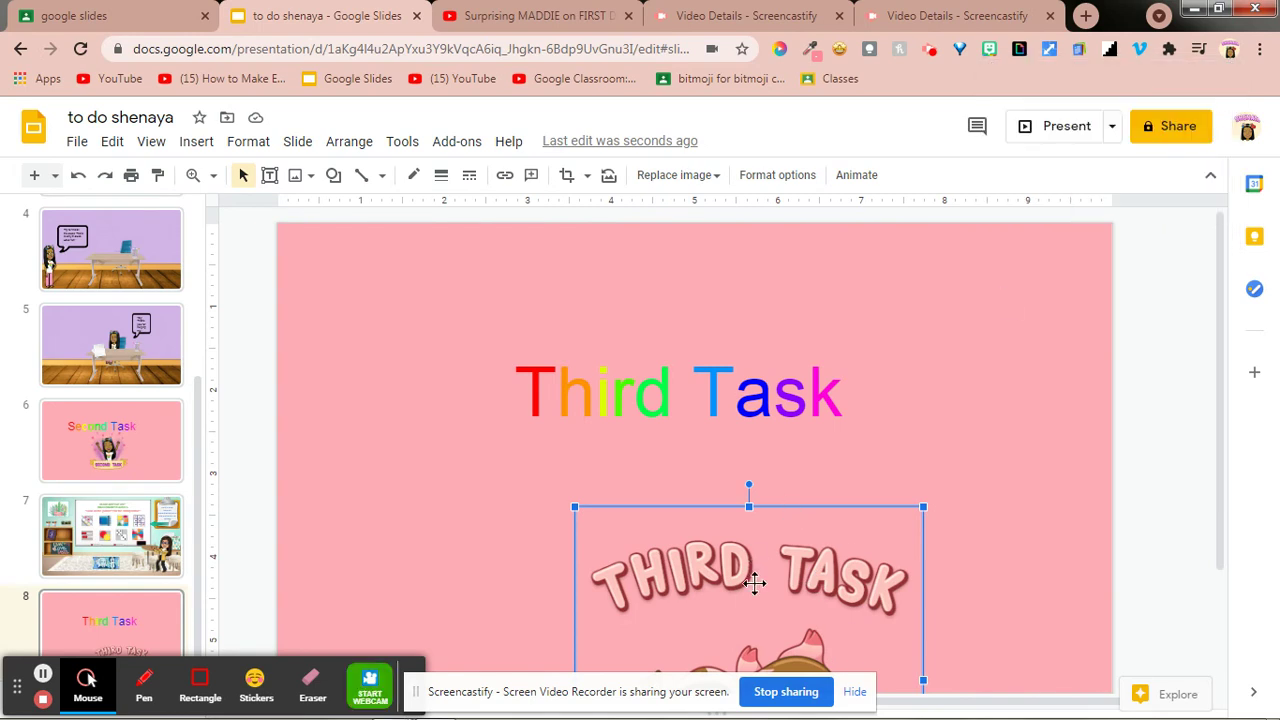
{"action": "left_click_drag", "start_coordinate": [754, 583], "coordinate": [713, 418]}
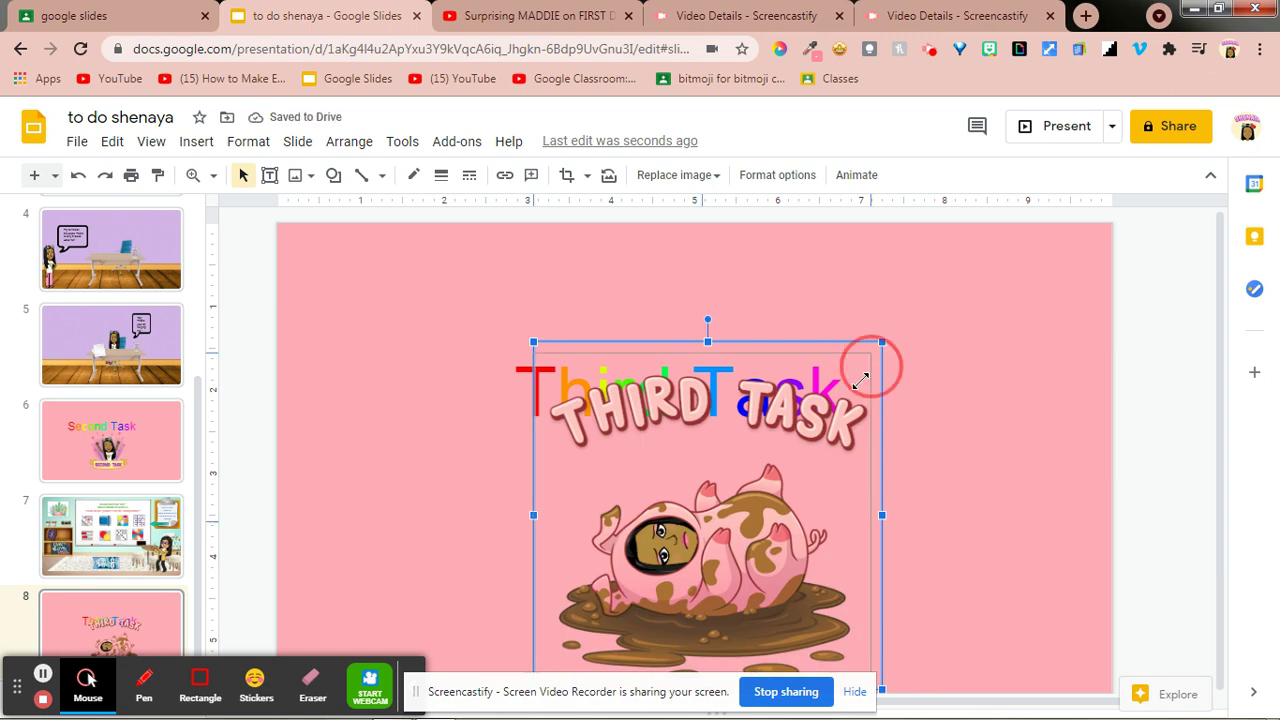
{"action": "left_click_drag", "start_coordinate": [882, 342], "coordinate": [757, 466]}
{"action": "left_click_drag", "start_coordinate": [717, 545], "coordinate": [738, 515]}
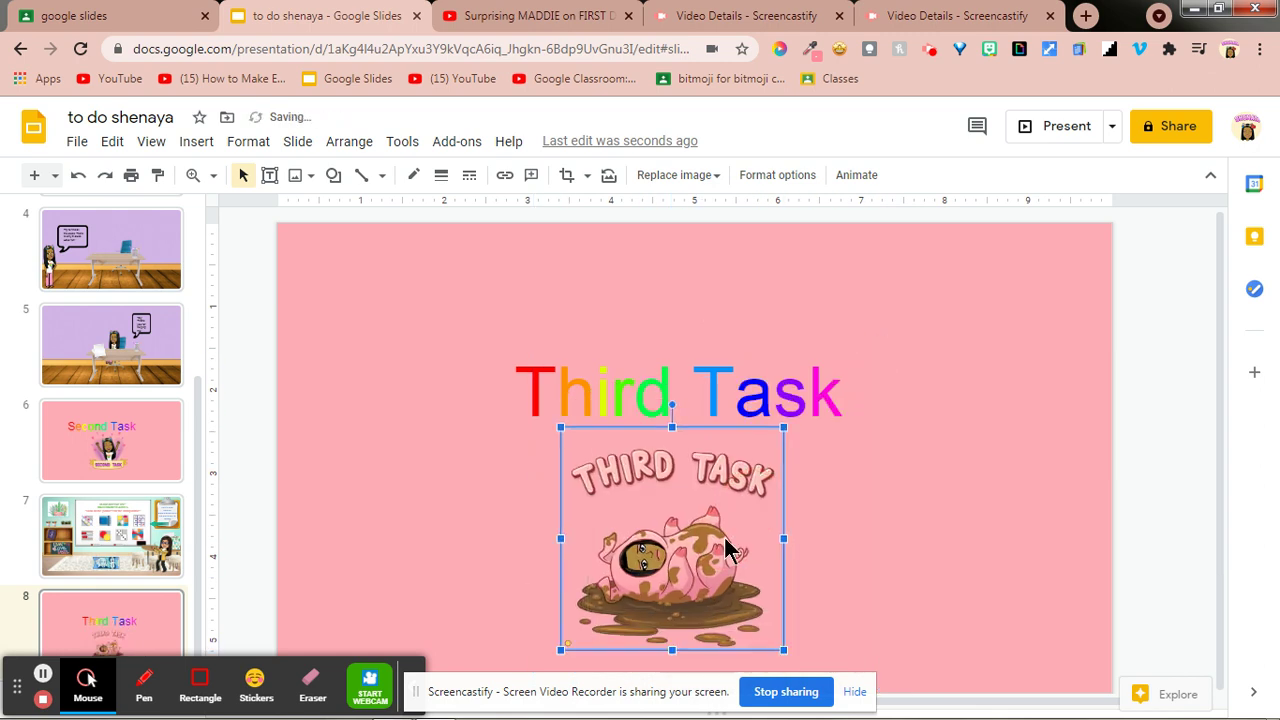
{"action": "left_click", "coordinate": [248, 500]}
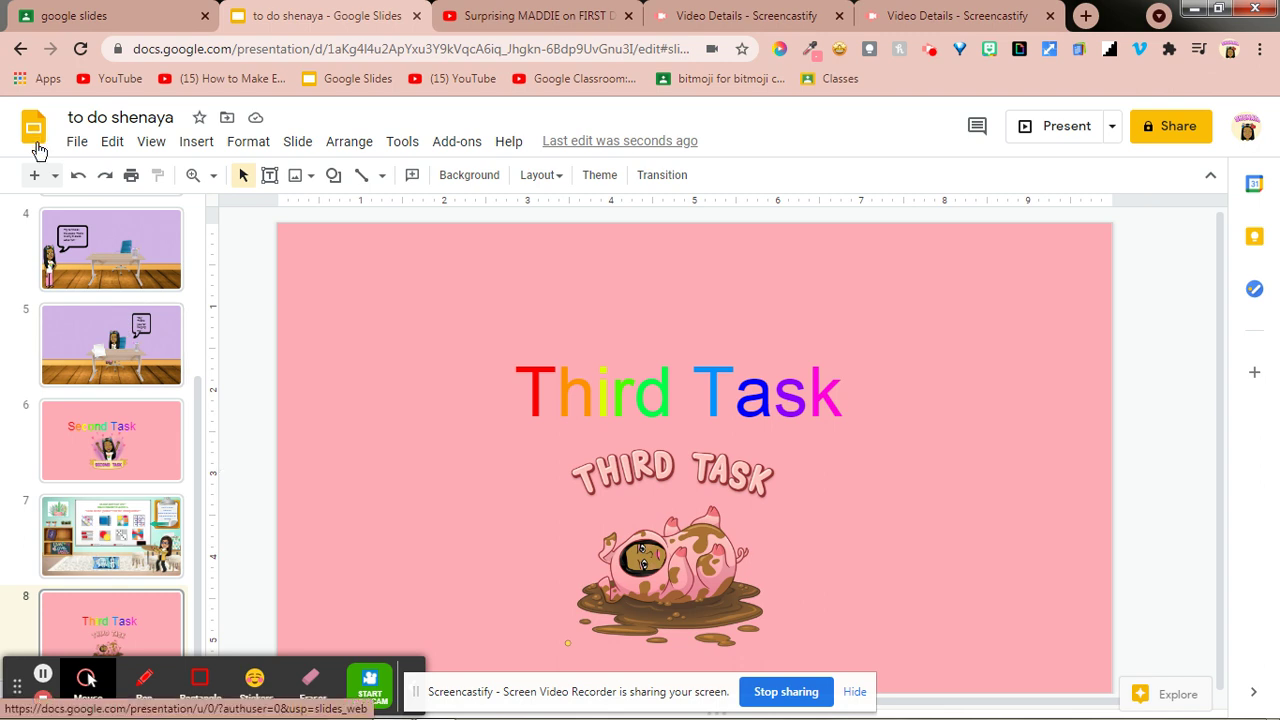
Step: Start Import slides from the File menu and pick Math Choice Board 1 as the source
{"action": "left_click", "coordinate": [88, 150]}
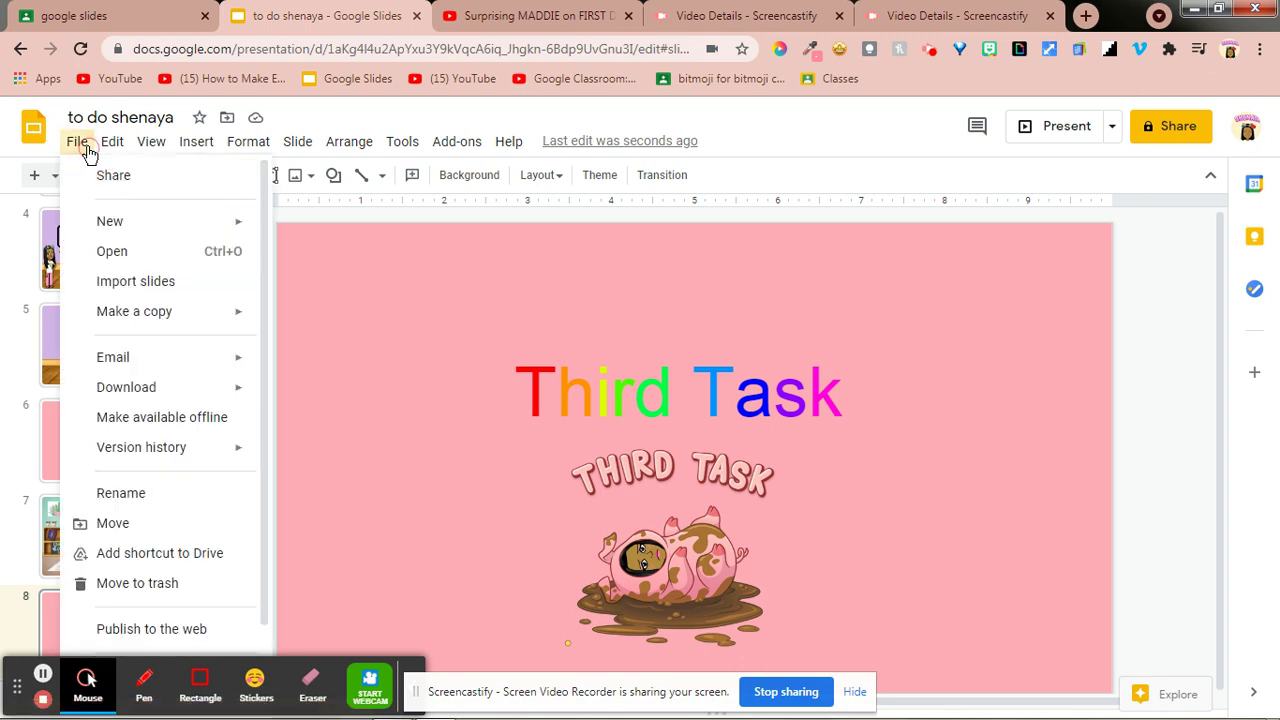
{"action": "left_click", "coordinate": [157, 285]}
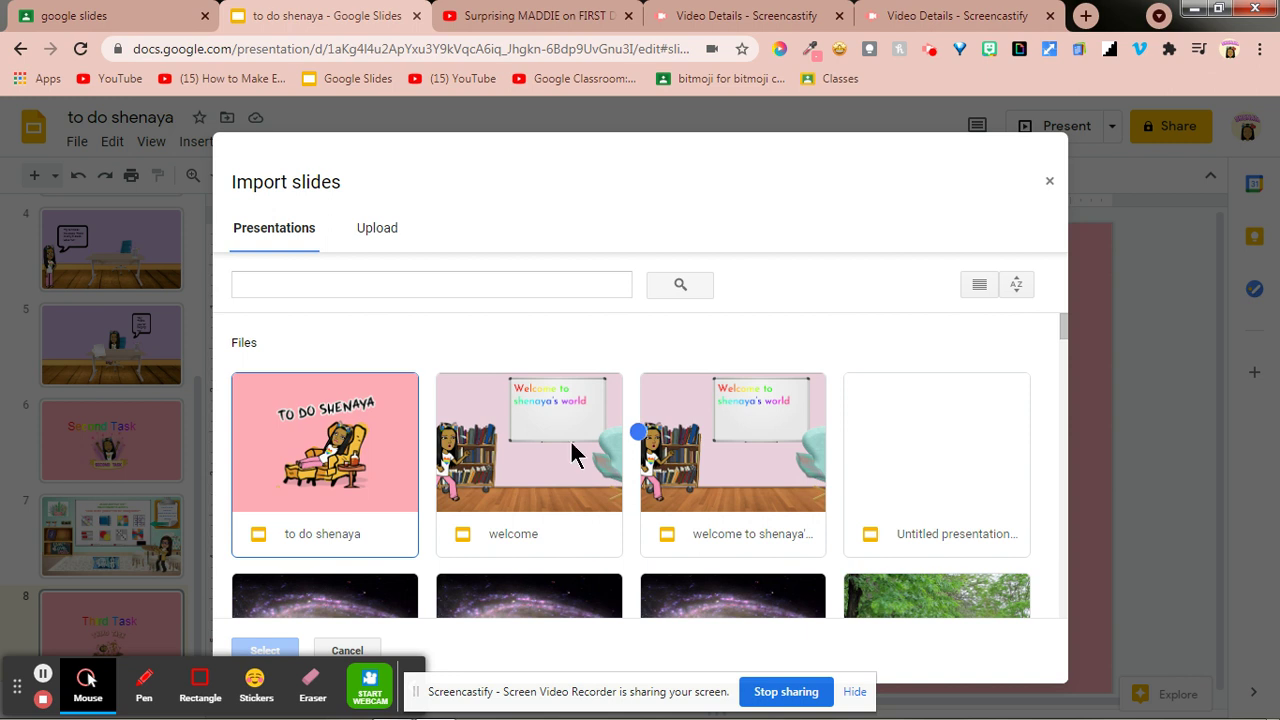
{"action": "scroll", "coordinate": [612, 476], "scroll_direction": "down", "scroll_amount": 2}
{"action": "scroll", "coordinate": [610, 465], "scroll_direction": "down", "scroll_amount": 5}
{"action": "scroll", "coordinate": [610, 465], "scroll_direction": "down", "scroll_amount": 5}
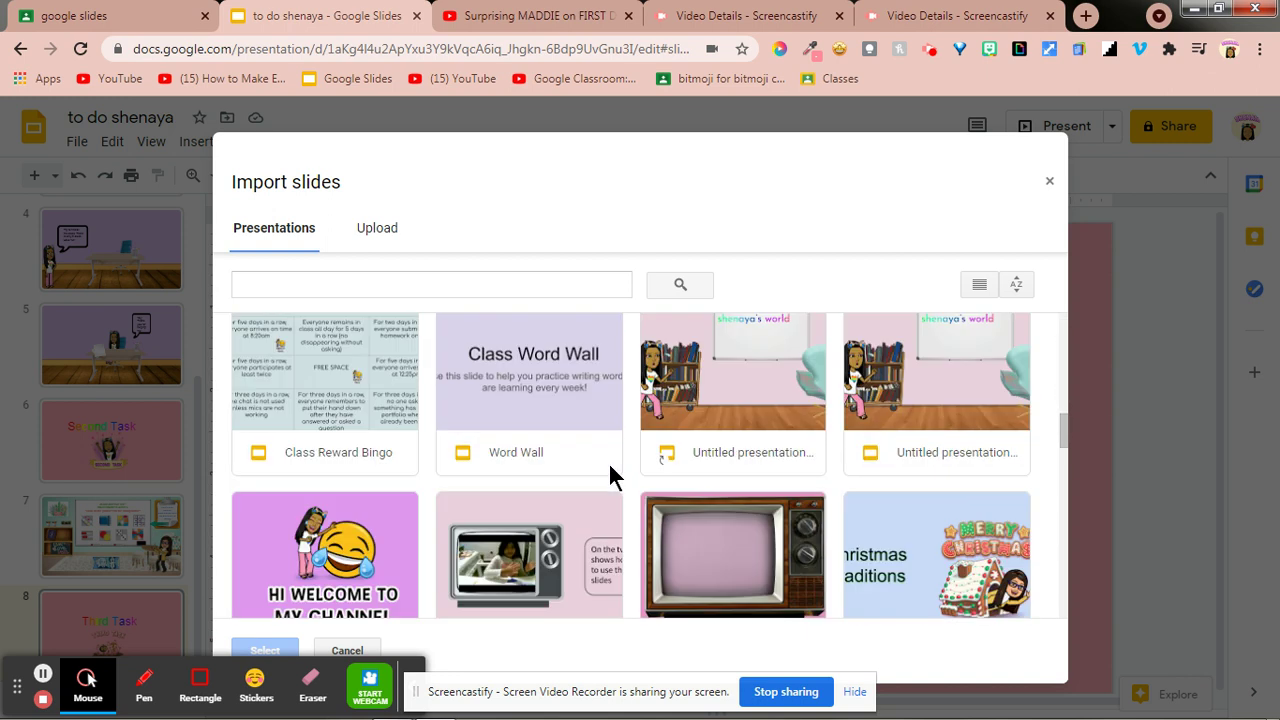
{"action": "scroll", "coordinate": [610, 465], "scroll_direction": "down", "scroll_amount": 2}
{"action": "scroll", "coordinate": [610, 465], "scroll_direction": "down", "scroll_amount": 5}
{"action": "scroll", "coordinate": [610, 470], "scroll_direction": "down", "scroll_amount": 5}
{"action": "scroll", "coordinate": [610, 470], "scroll_direction": "down", "scroll_amount": 5}
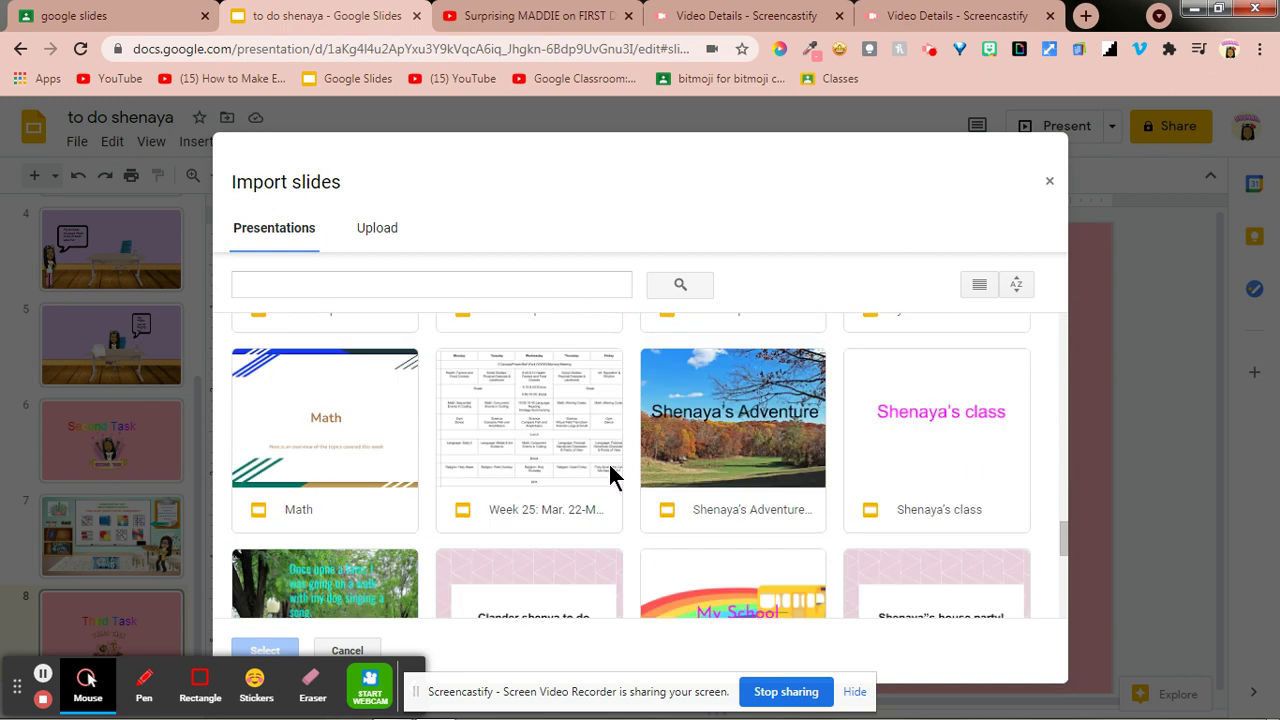
{"action": "scroll", "coordinate": [610, 470], "scroll_direction": "down", "scroll_amount": 1}
{"action": "scroll", "coordinate": [610, 470], "scroll_direction": "down", "scroll_amount": 2}
{"action": "scroll", "coordinate": [608, 461], "scroll_direction": "down", "scroll_amount": 1}
{"action": "scroll", "coordinate": [608, 461], "scroll_direction": "down", "scroll_amount": 2}
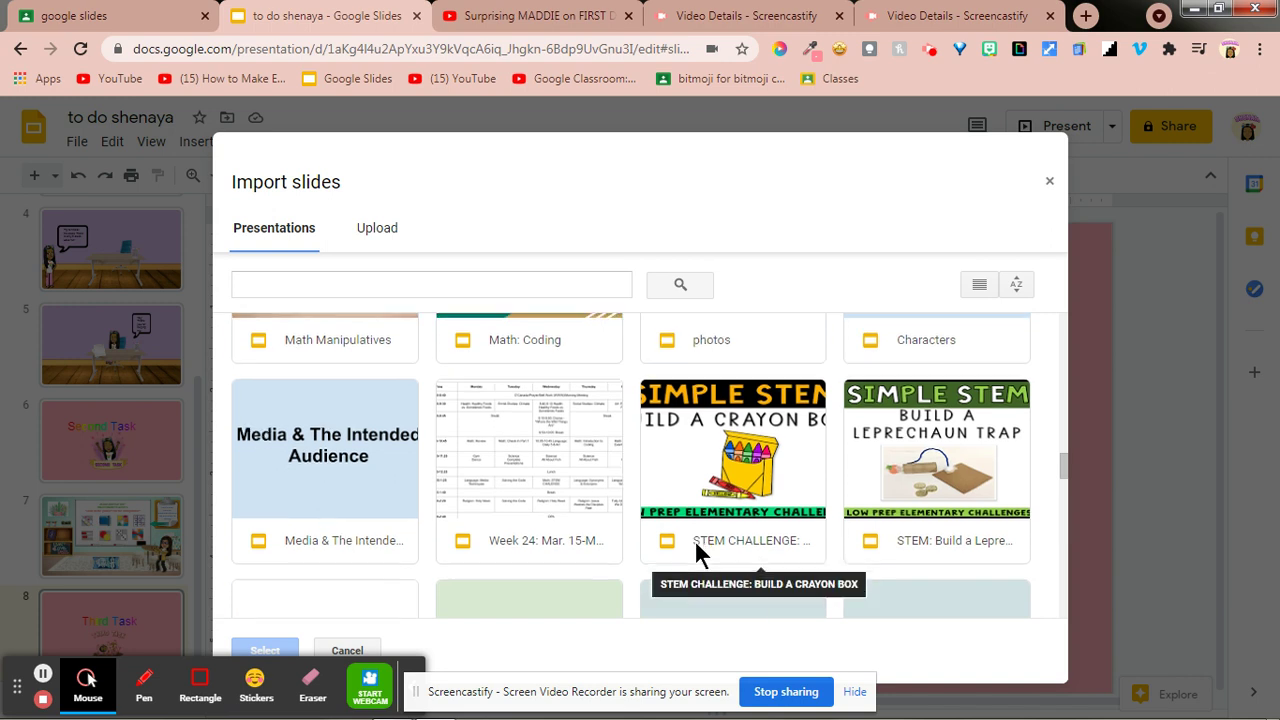
{"action": "scroll", "coordinate": [697, 550], "scroll_direction": "down", "scroll_amount": 2}
{"action": "scroll", "coordinate": [697, 545], "scroll_direction": "down", "scroll_amount": 2}
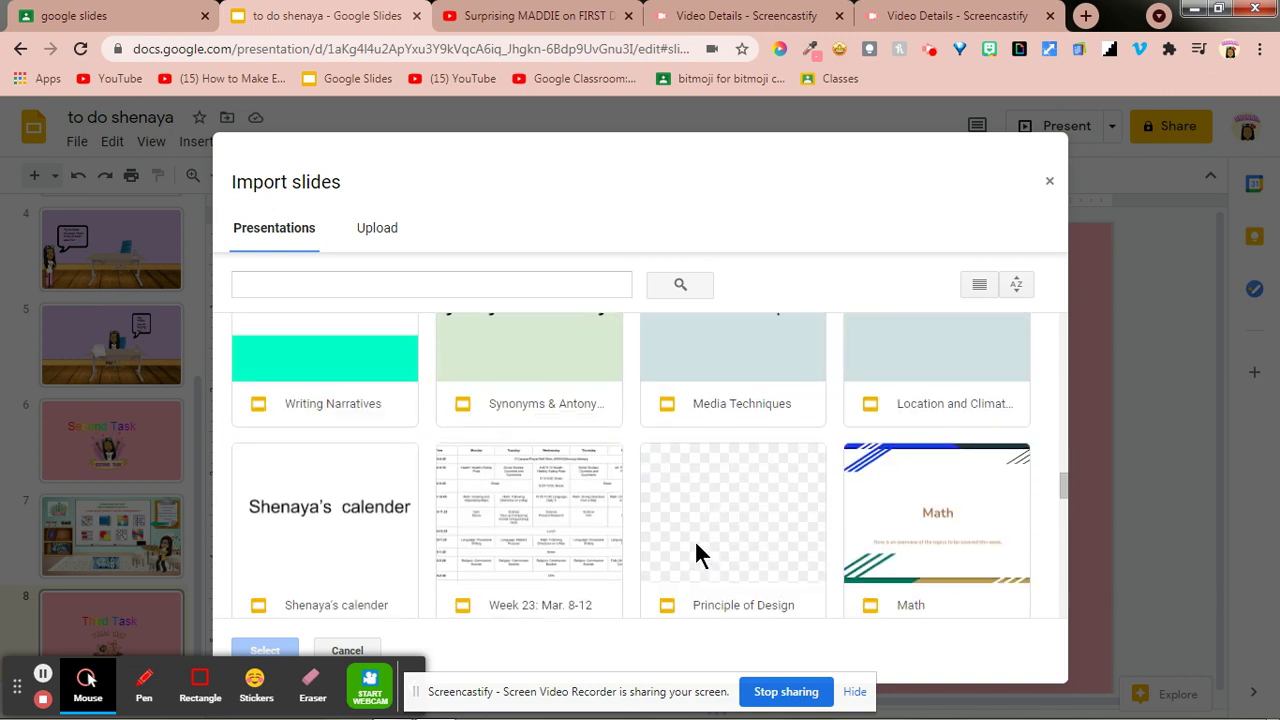
{"action": "scroll", "coordinate": [697, 545], "scroll_direction": "down", "scroll_amount": 3}
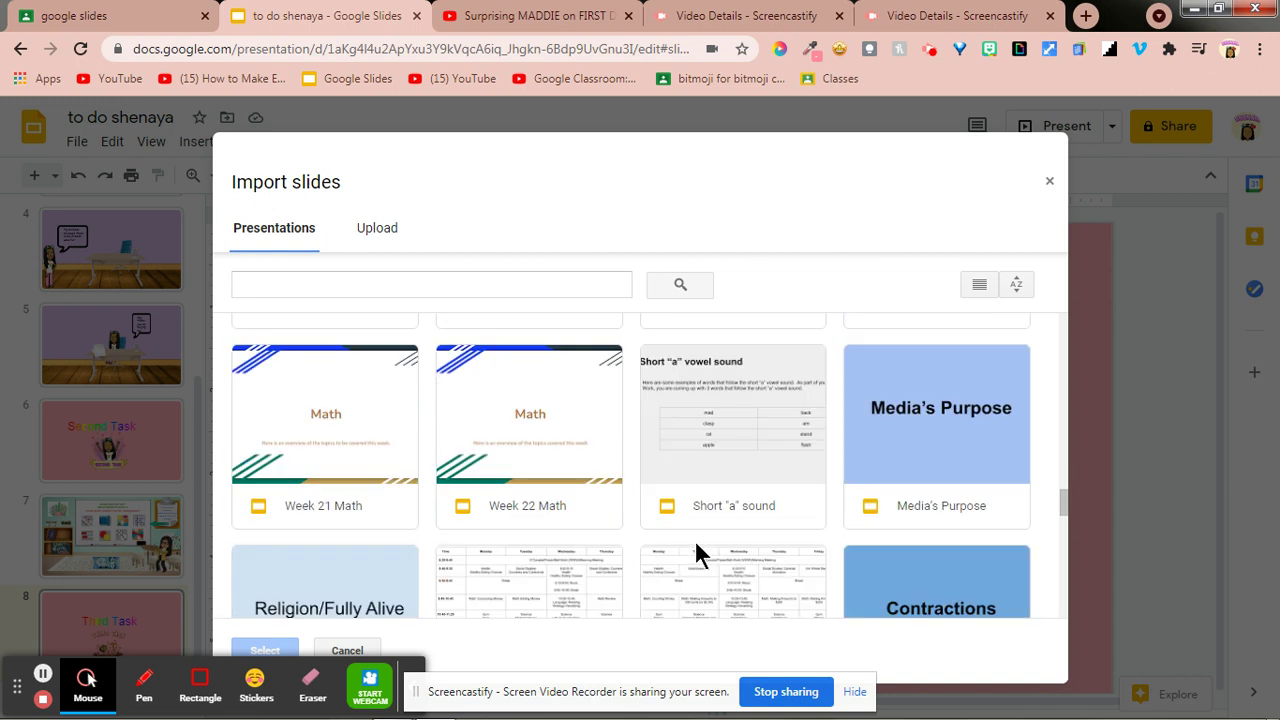
{"action": "scroll", "coordinate": [697, 550], "scroll_direction": "down", "scroll_amount": 2}
{"action": "scroll", "coordinate": [697, 550], "scroll_direction": "down", "scroll_amount": 2}
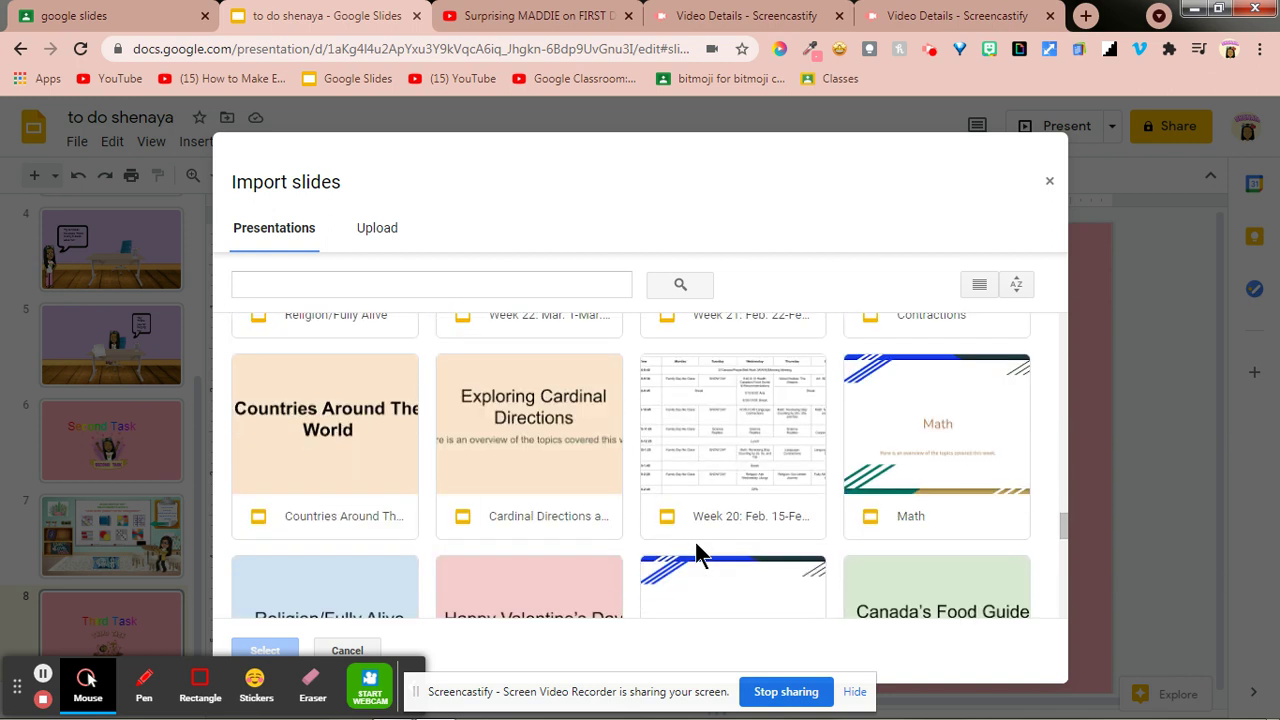
{"action": "scroll", "coordinate": [695, 542], "scroll_direction": "down", "scroll_amount": 2}
{"action": "scroll", "coordinate": [694, 539], "scroll_direction": "down", "scroll_amount": 1}
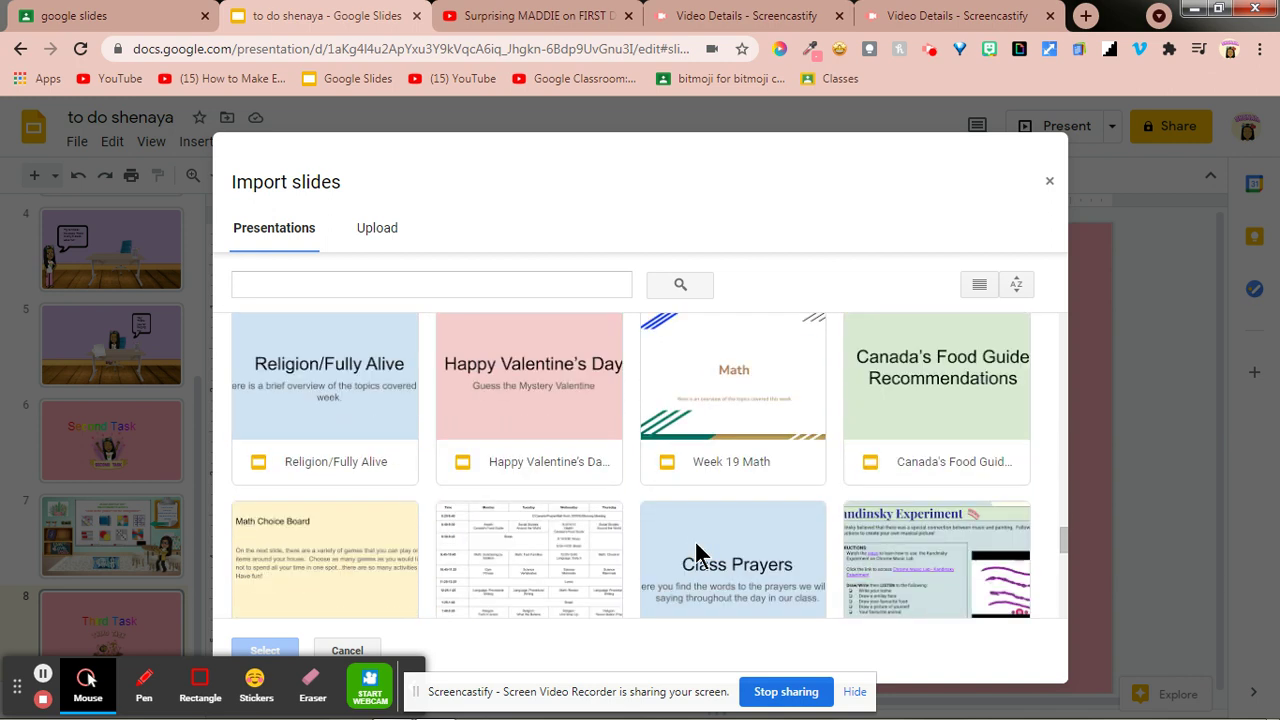
{"action": "scroll", "coordinate": [696, 548], "scroll_direction": "down", "scroll_amount": 1}
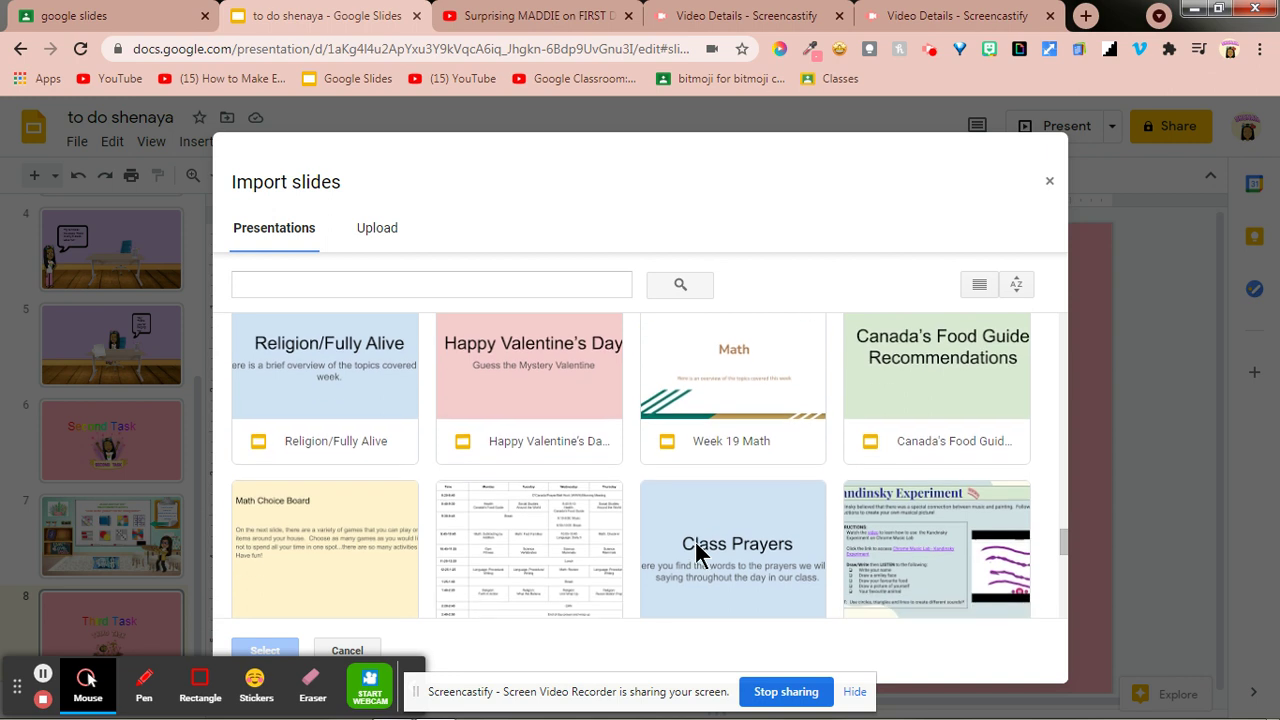
{"action": "scroll", "coordinate": [696, 548], "scroll_direction": "down", "scroll_amount": 1}
{"action": "scroll", "coordinate": [694, 539], "scroll_direction": "down", "scroll_amount": 1}
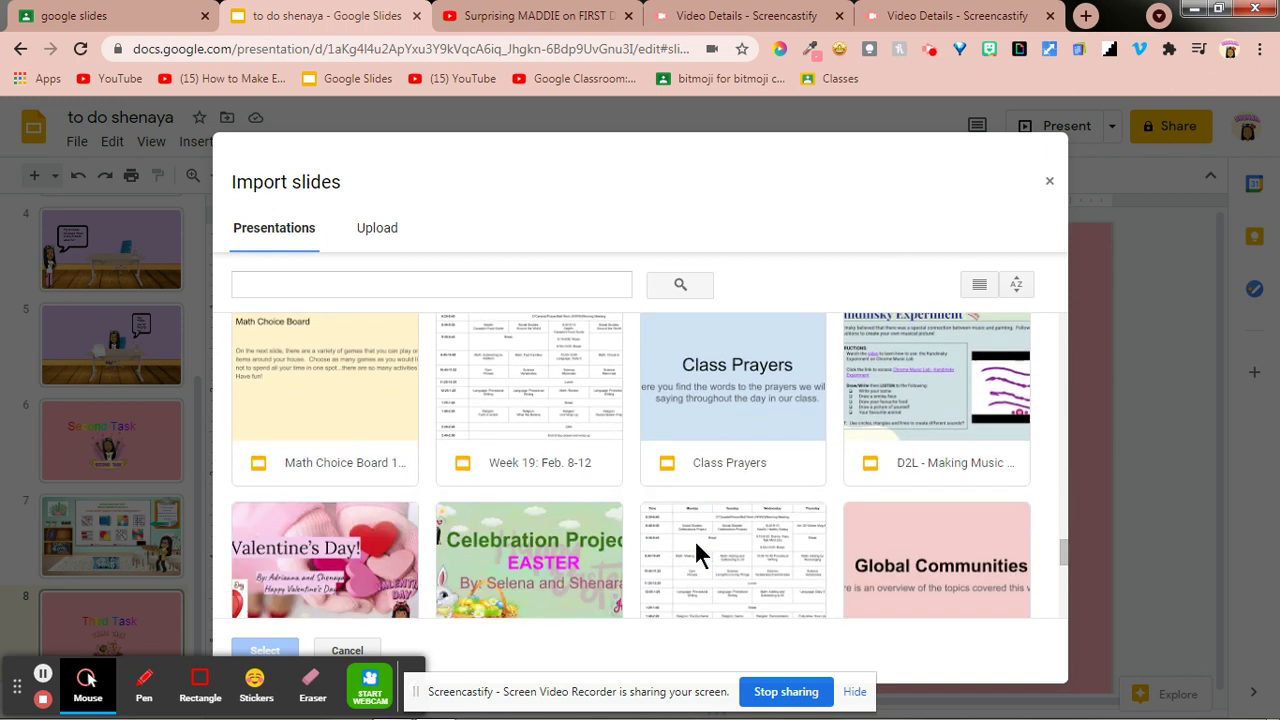
{"action": "scroll", "coordinate": [694, 539], "scroll_direction": "down", "scroll_amount": 2}
{"action": "scroll", "coordinate": [695, 542], "scroll_direction": "up", "scroll_amount": 2}
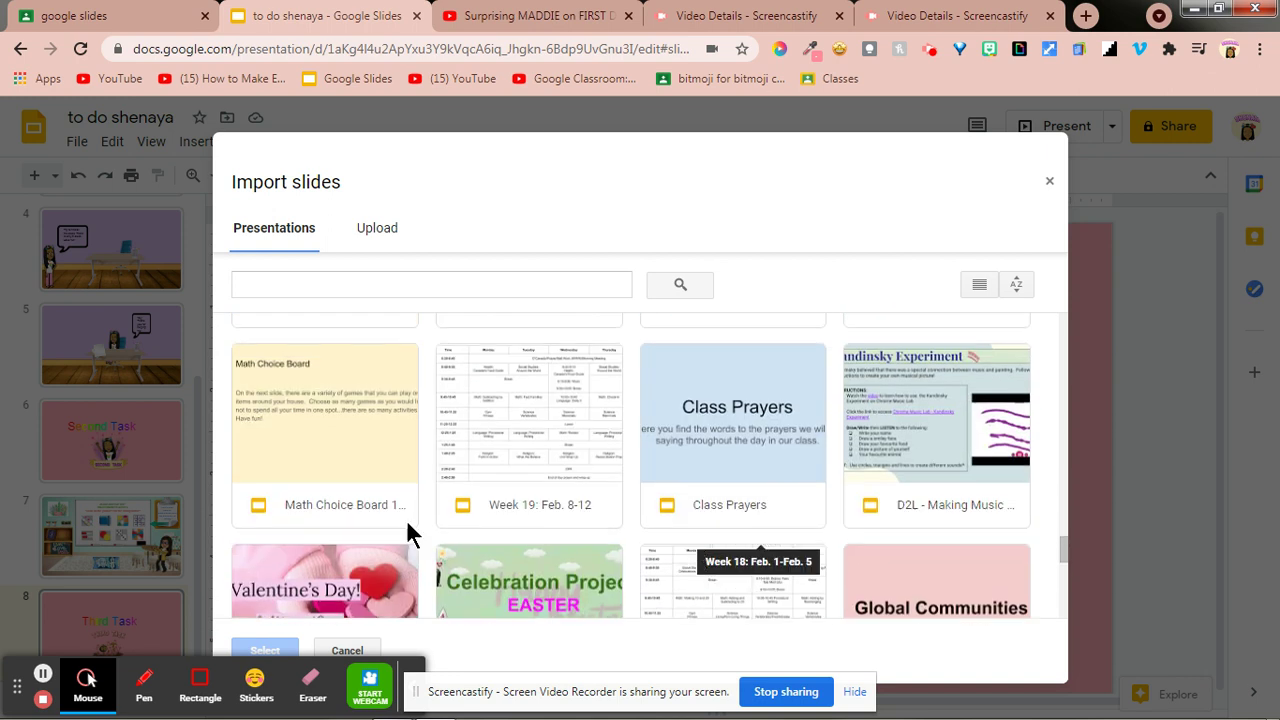
{"action": "left_click", "coordinate": [244, 465]}
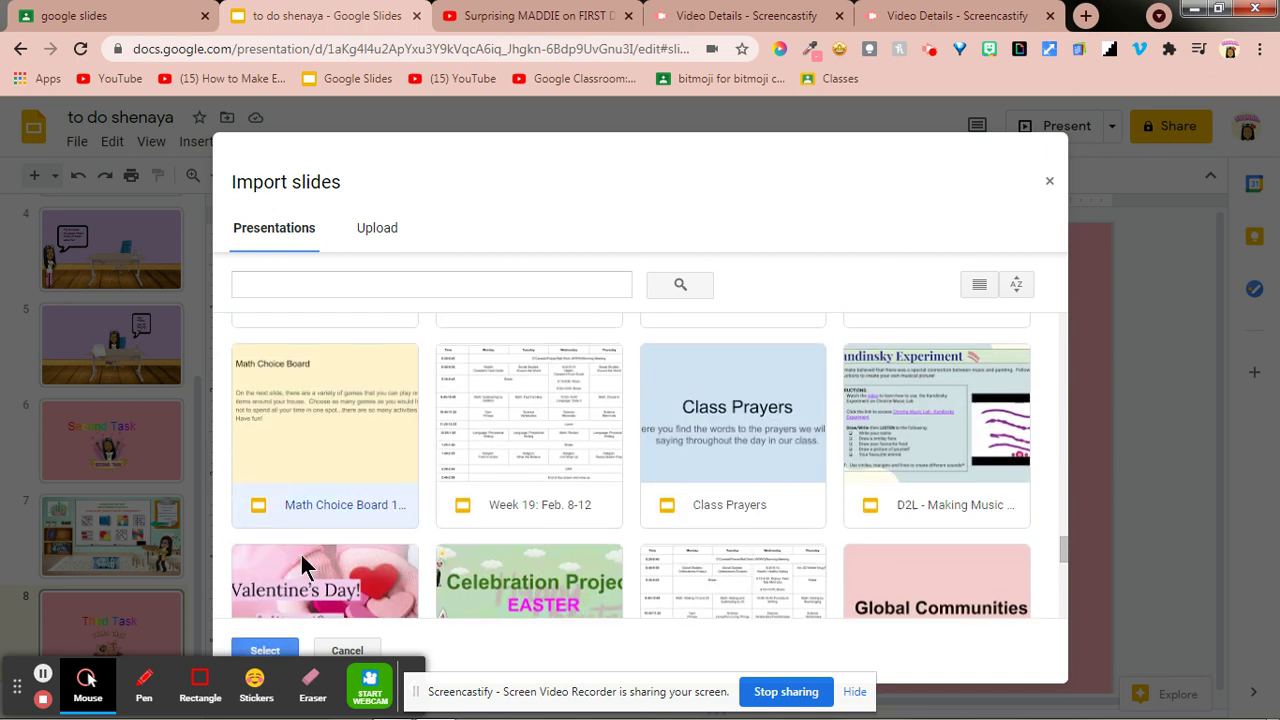
Step: Import the Math Choice Board games grid and introduction slides into the deck
{"action": "left_click", "coordinate": [266, 649]}
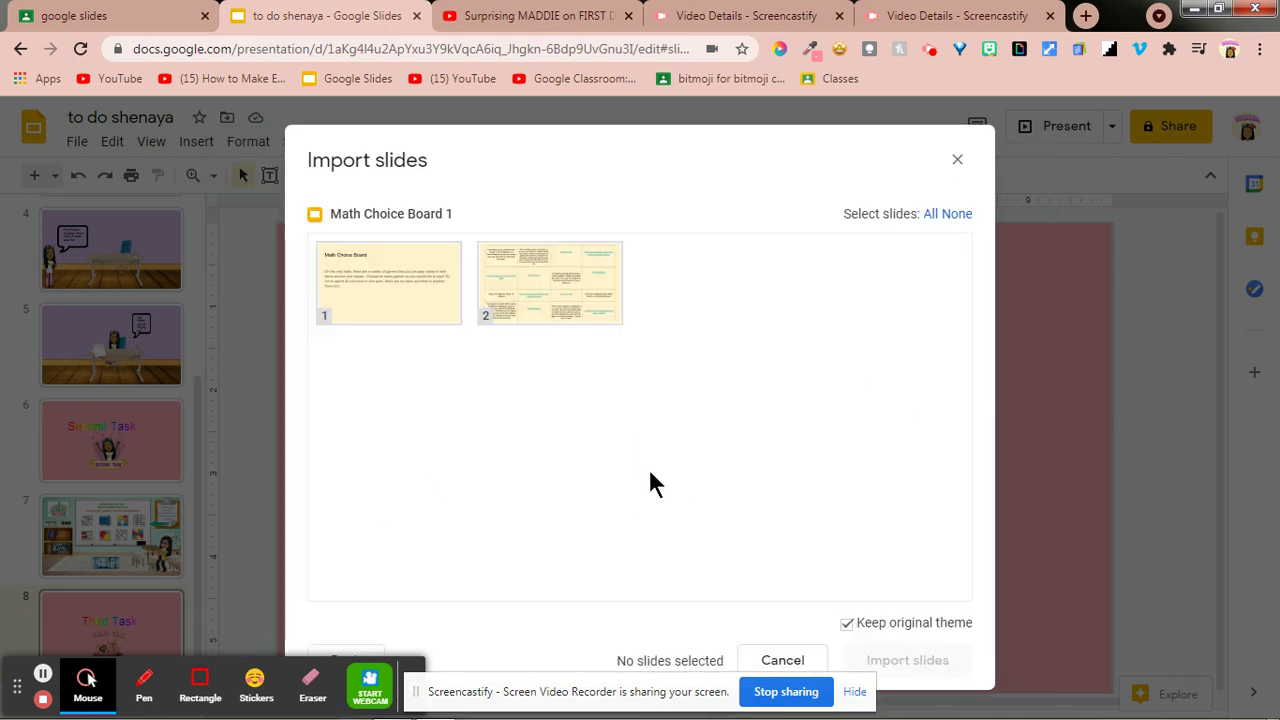
{"action": "left_click", "coordinate": [594, 290]}
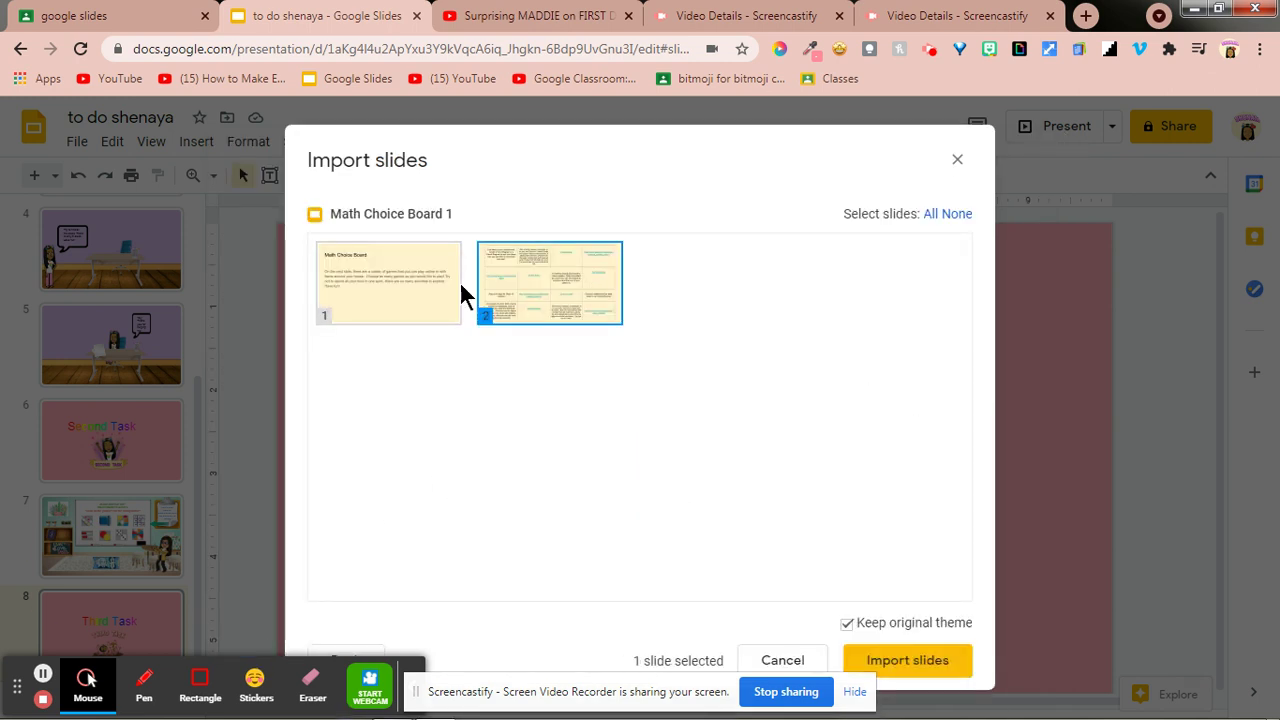
{"action": "left_click", "coordinate": [423, 274]}
{"action": "left_click", "coordinate": [930, 668]}
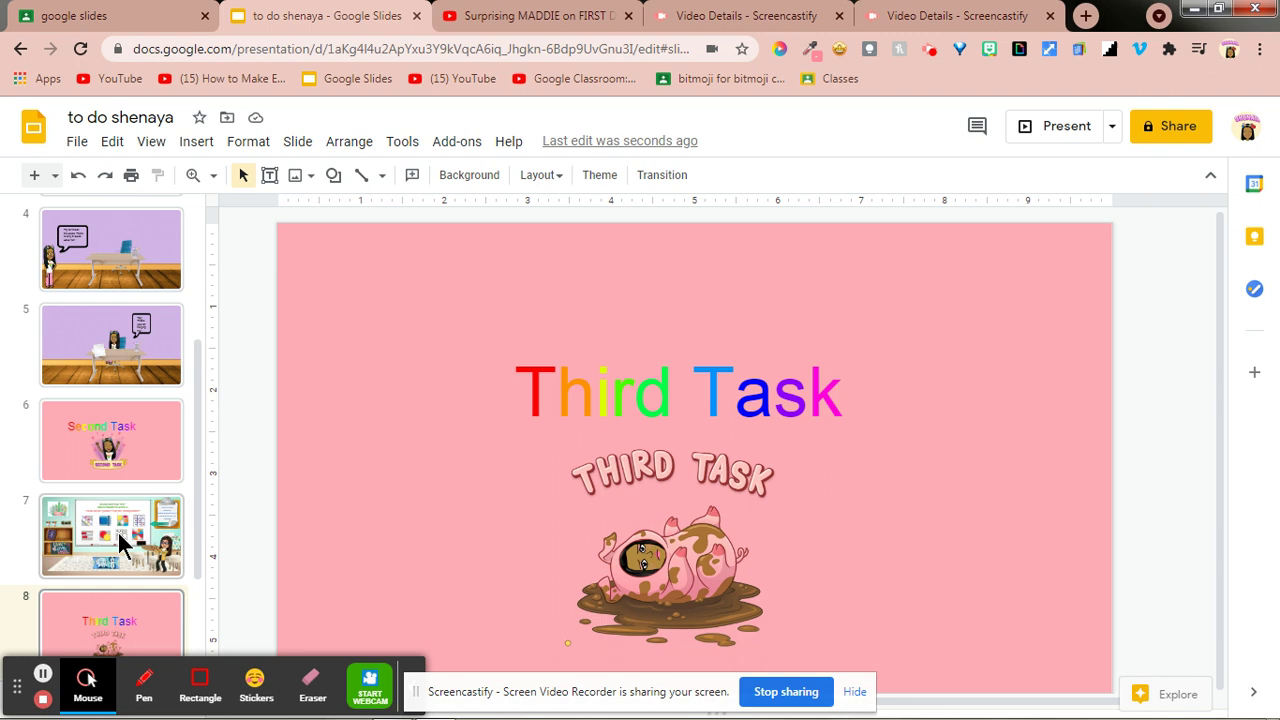
{"action": "scroll", "coordinate": [120, 543], "scroll_direction": "down", "scroll_amount": 1}
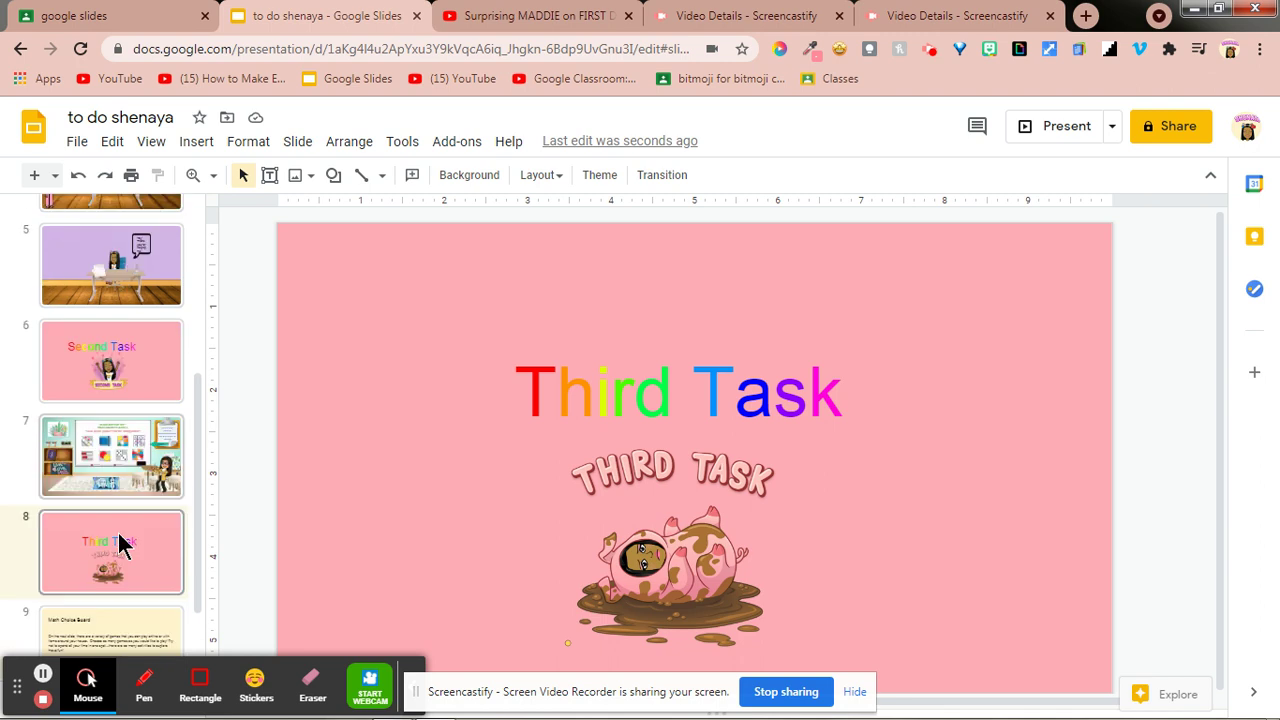
{"action": "scroll", "coordinate": [120, 543], "scroll_direction": "down", "scroll_amount": 1}
Step: Review imported slides 9 and 10, checking the intro text and Sticker Book link
{"action": "left_click", "coordinate": [110, 538]}
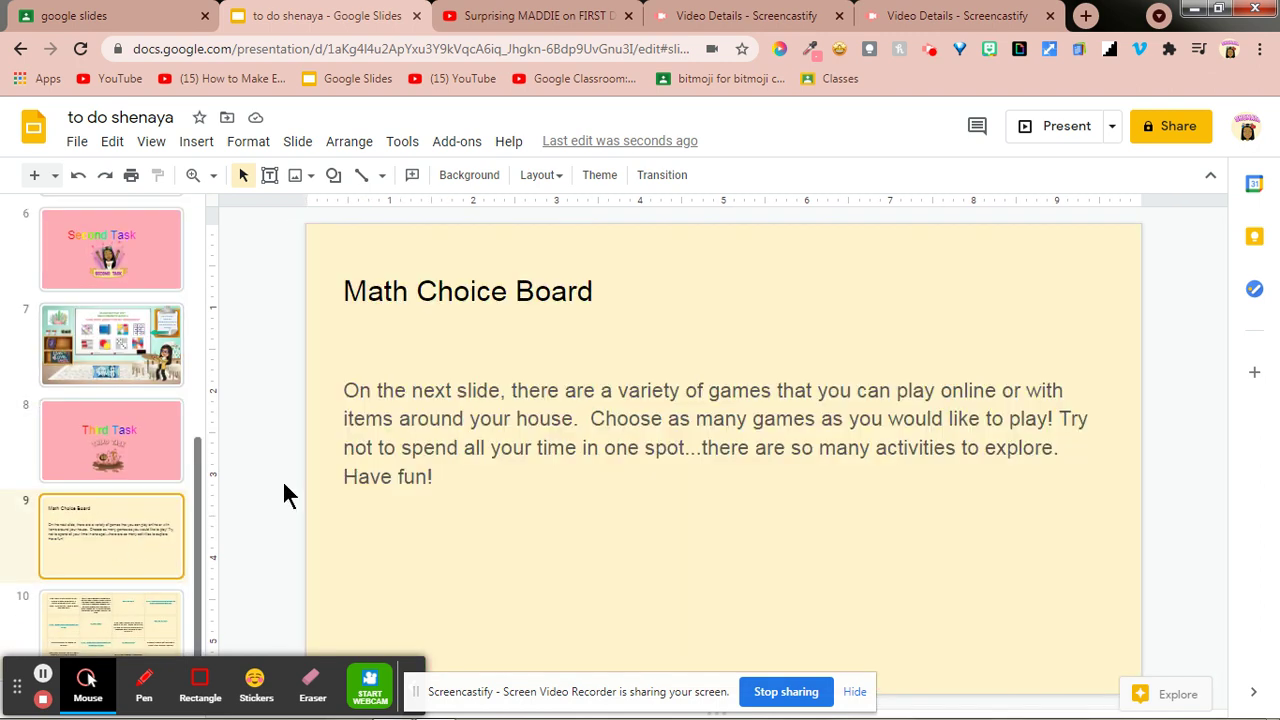
{"action": "left_click", "coordinate": [406, 447]}
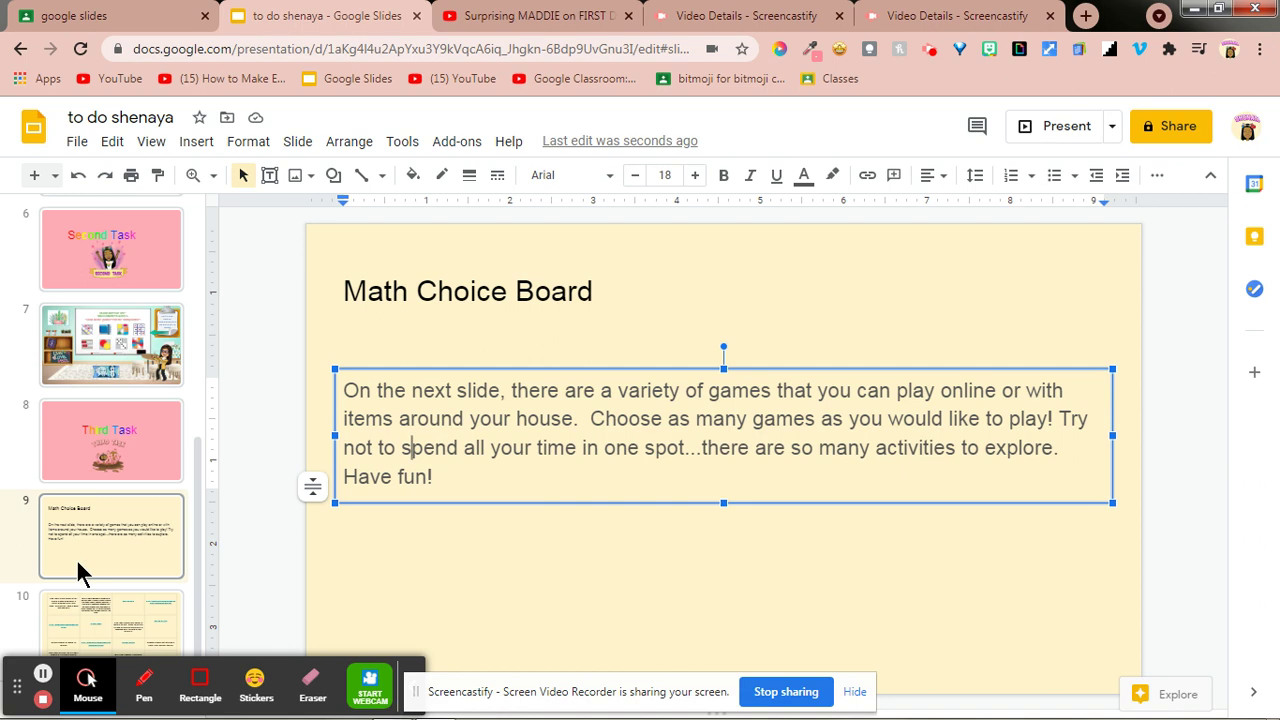
{"action": "left_click", "coordinate": [130, 615]}
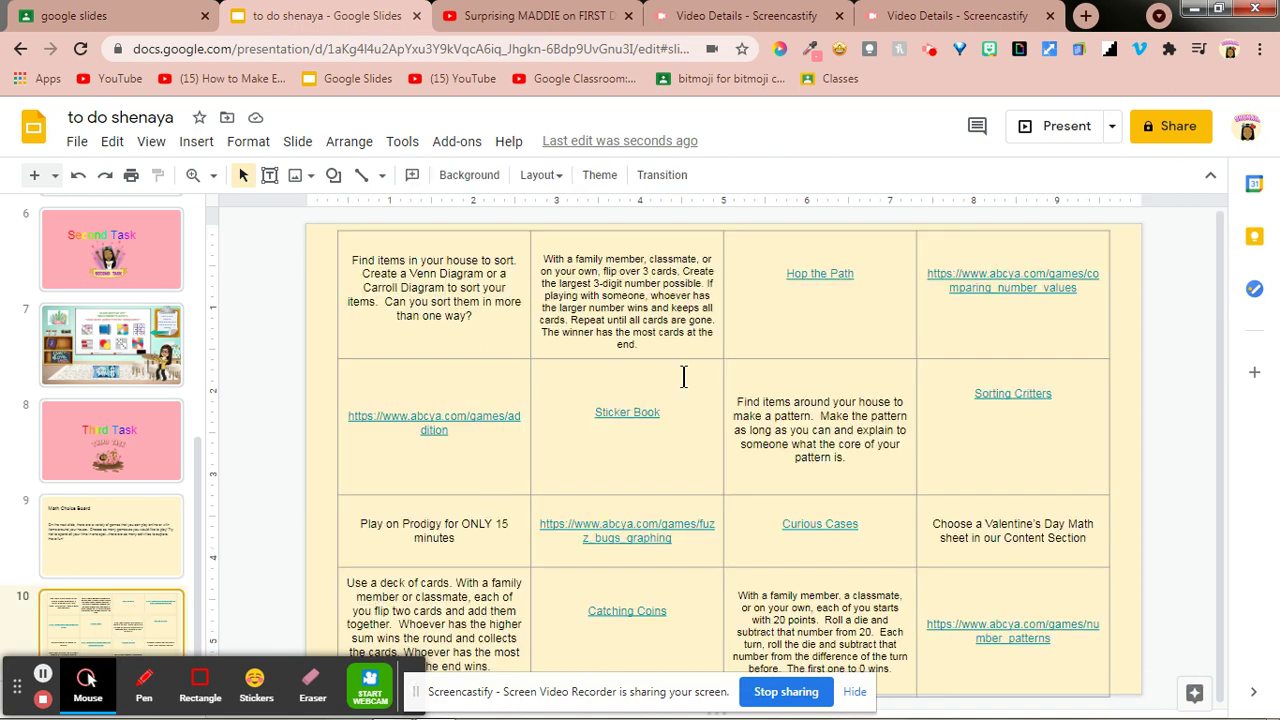
{"action": "left_click", "coordinate": [630, 418]}
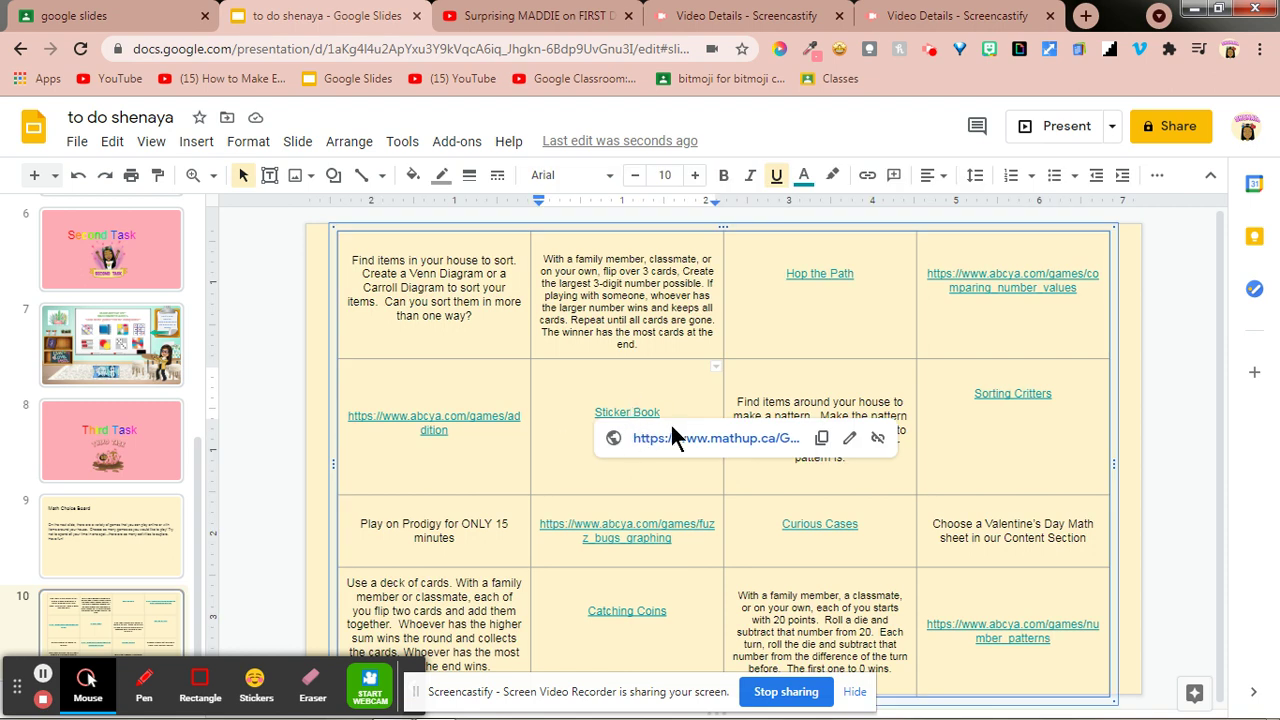
{"action": "left_click", "coordinate": [245, 330]}
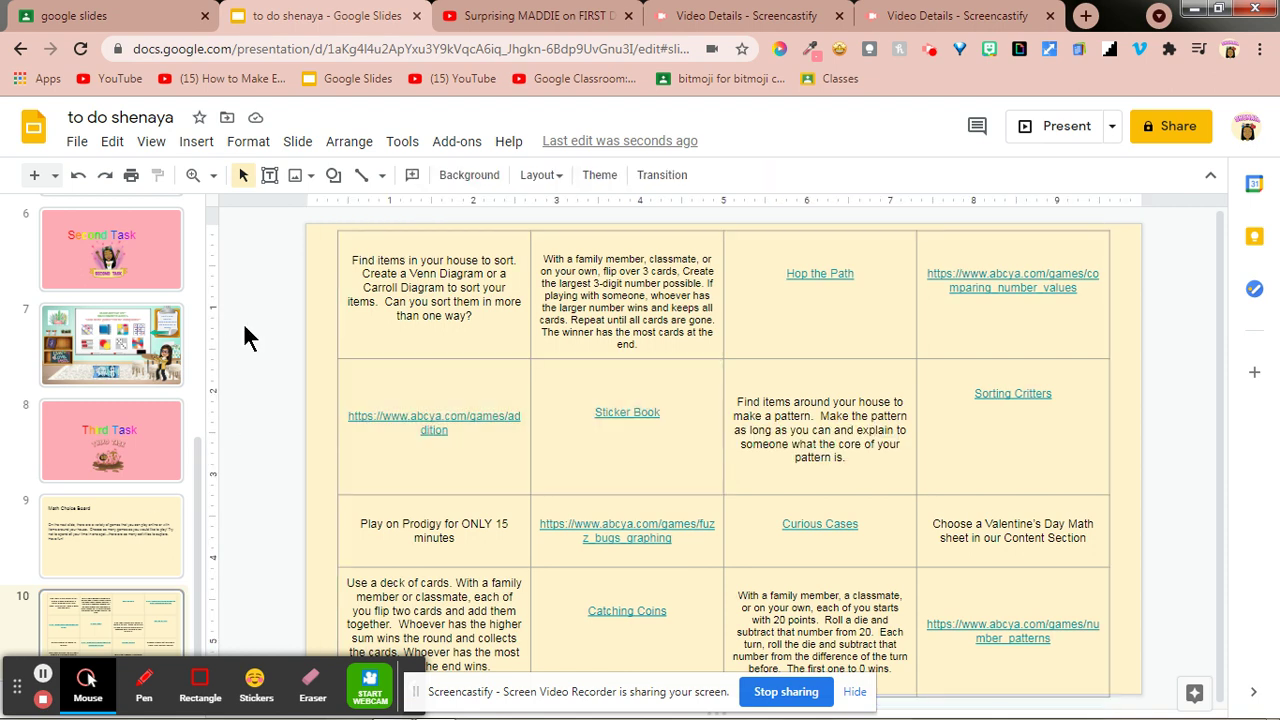
{"action": "scroll", "coordinate": [140, 482], "scroll_direction": "up", "scroll_amount": 5}
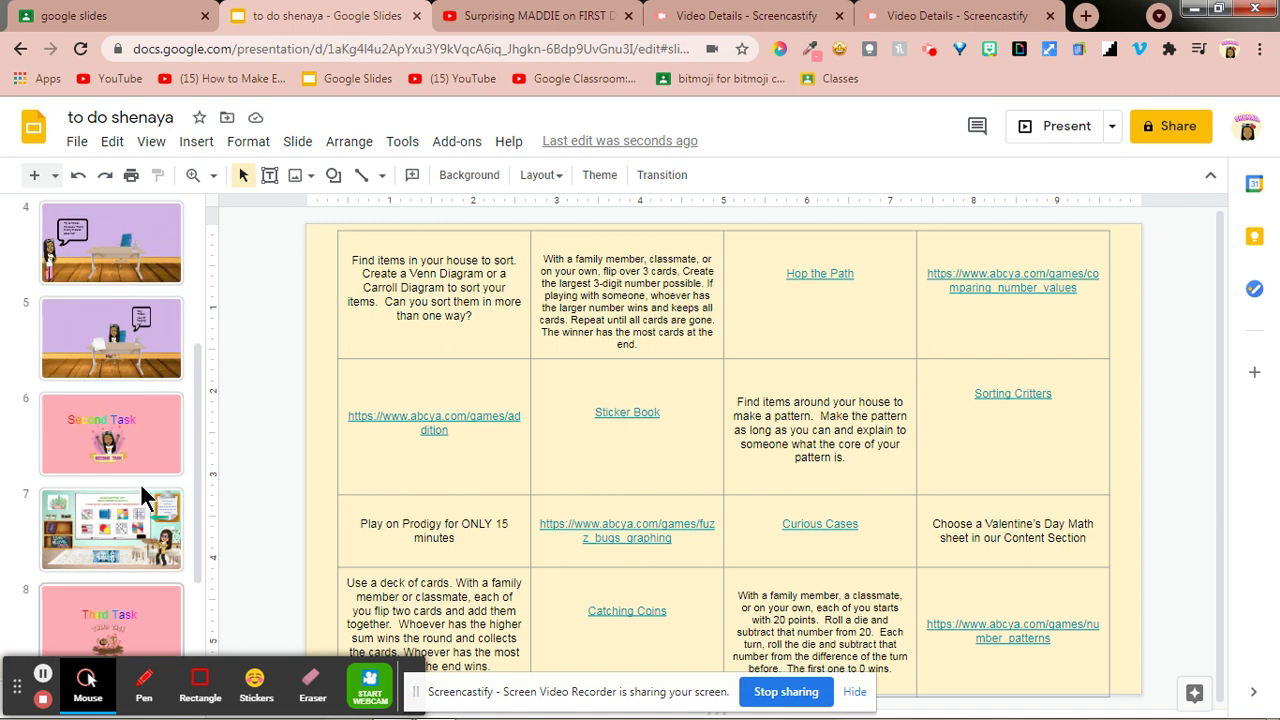
Step: Return to slide 1, the TO DO SHENAYA title slide
{"action": "left_click", "coordinate": [100, 245]}
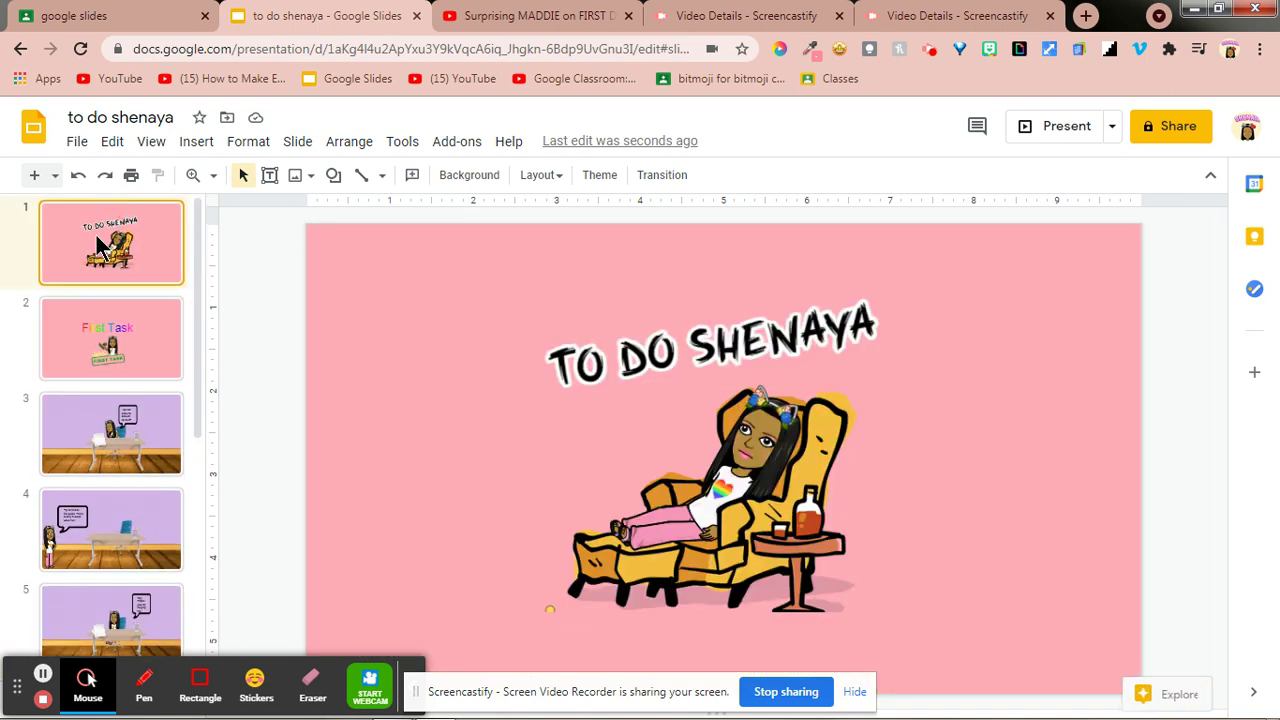